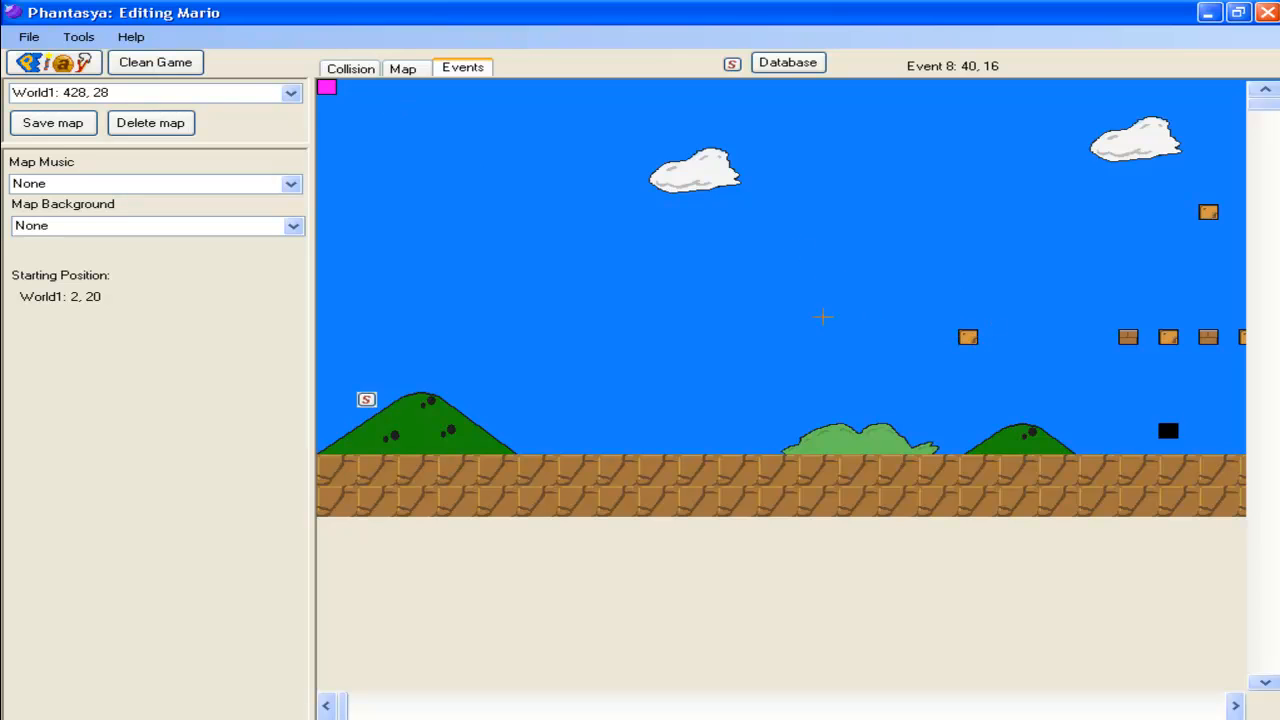
# Add a new event at position 19, 14 on the map and load Block.png as its custom graphic
pyautogui.click(707, 300)
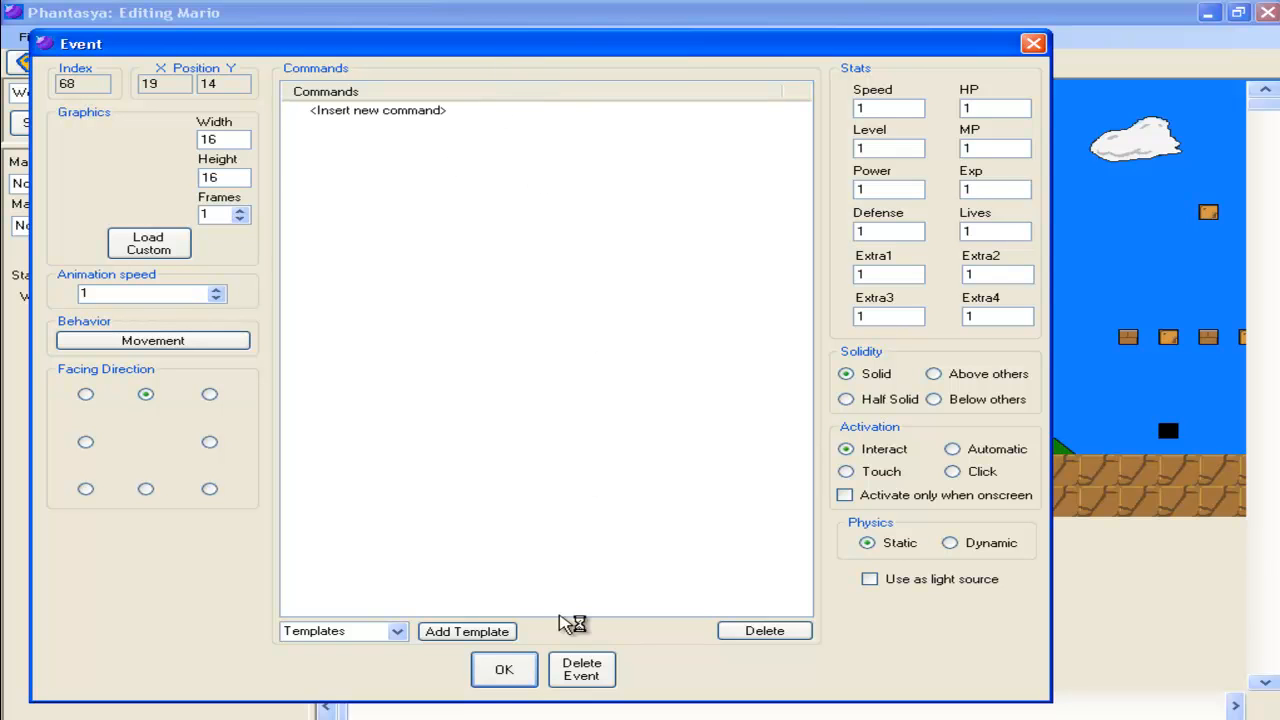
pyautogui.click(507, 680)
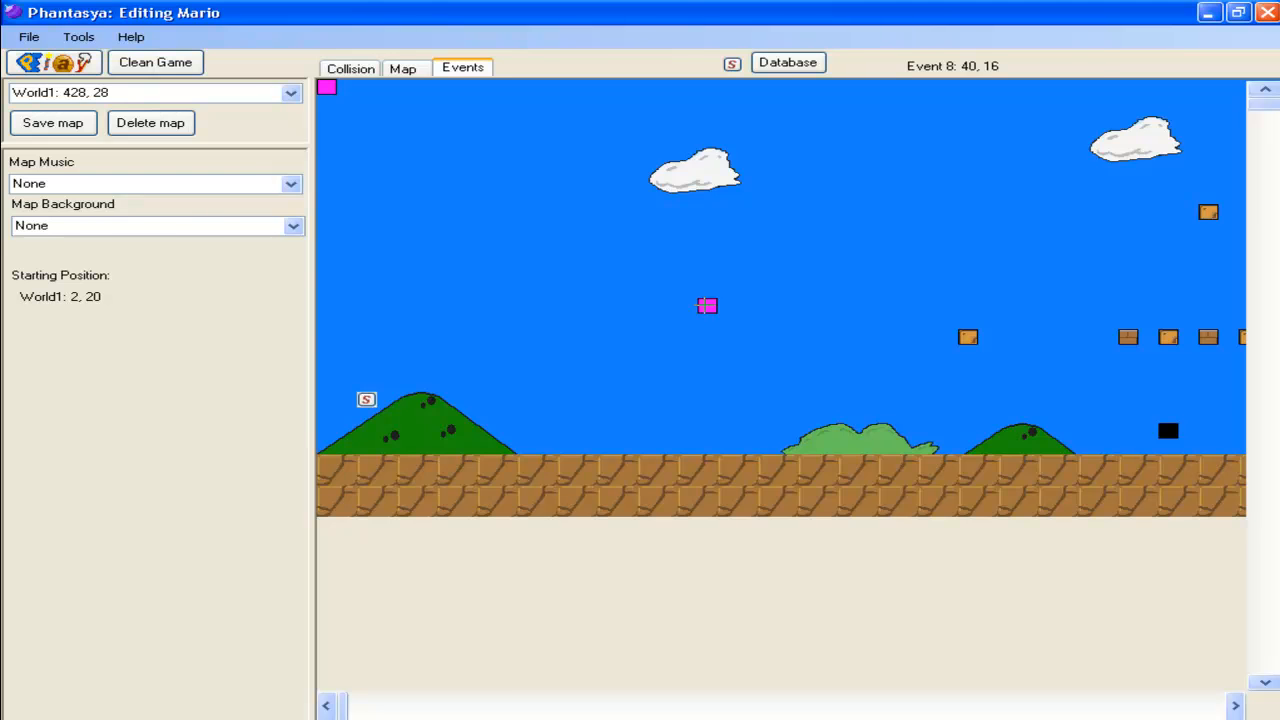
pyautogui.doubleClick(707, 306)
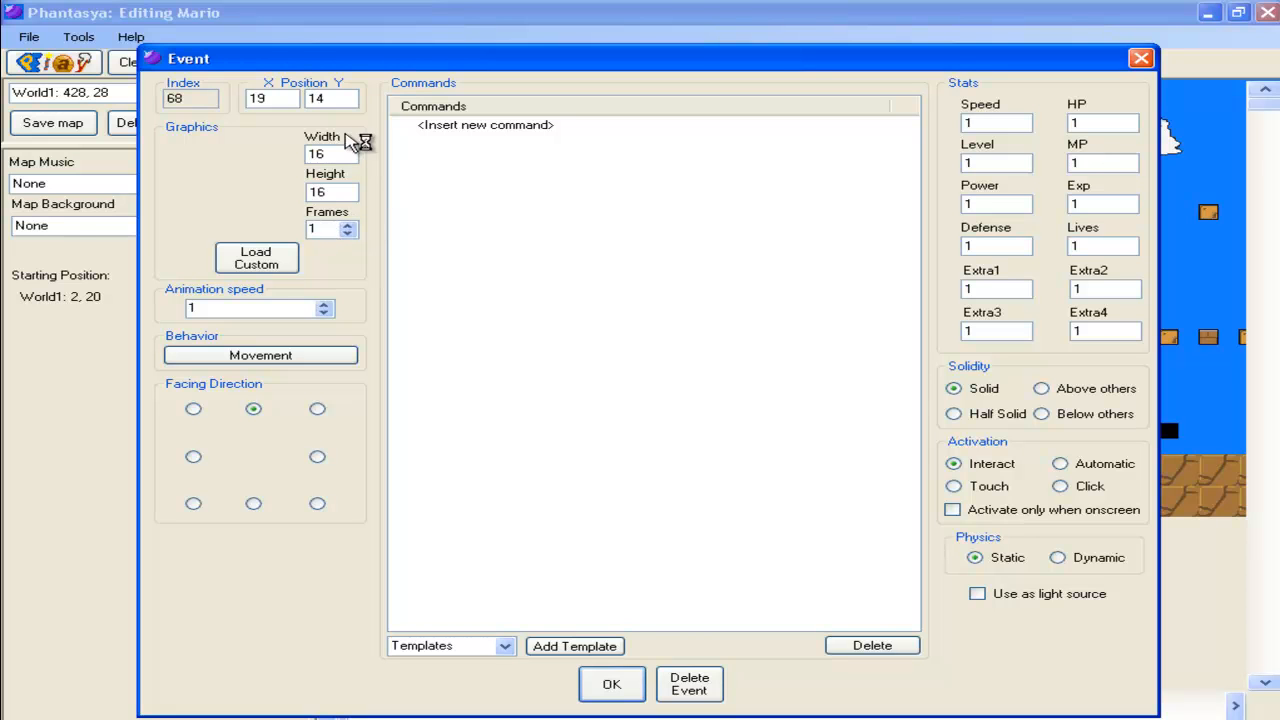
pyautogui.click(288, 268)
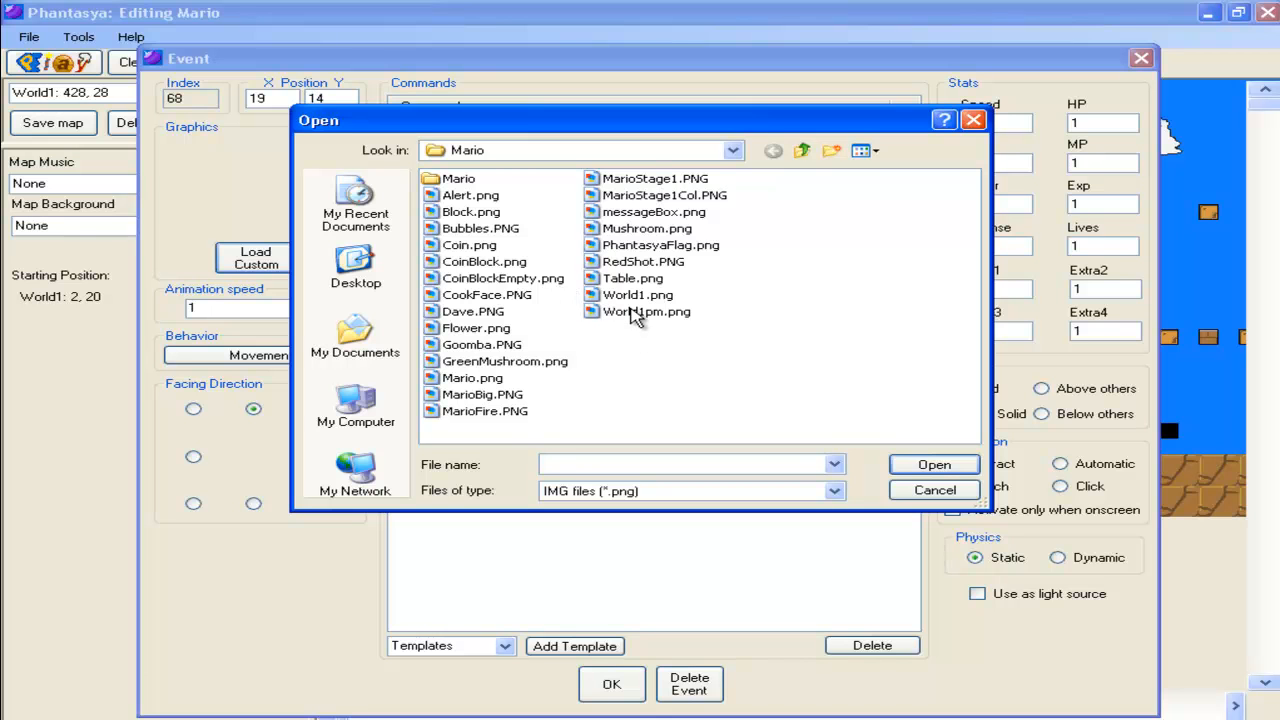
pyautogui.doubleClick(476, 212)
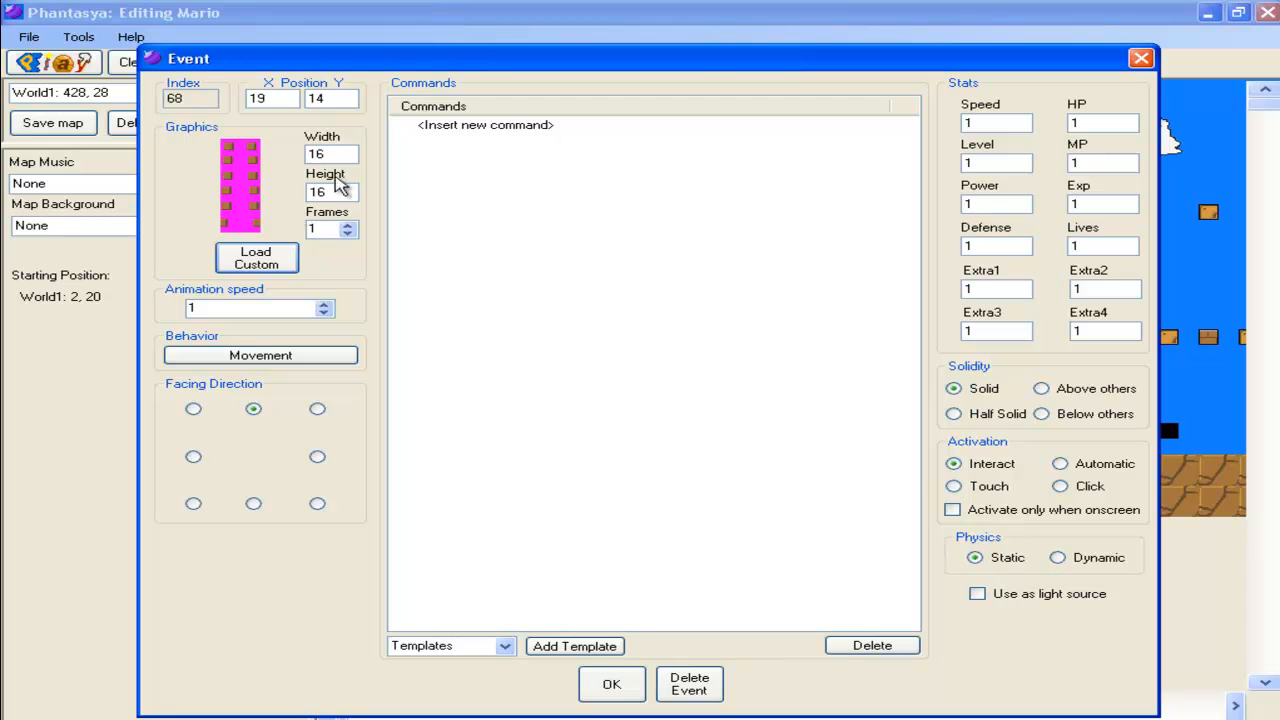
# Set the event graphic's width and height to 32, confirm the event, and save the map
pyautogui.moveTo(326, 155); pyautogui.dragTo(3, 152)
pyautogui.write('32')
pyautogui.press('Tab')
pyautogui.write('32')
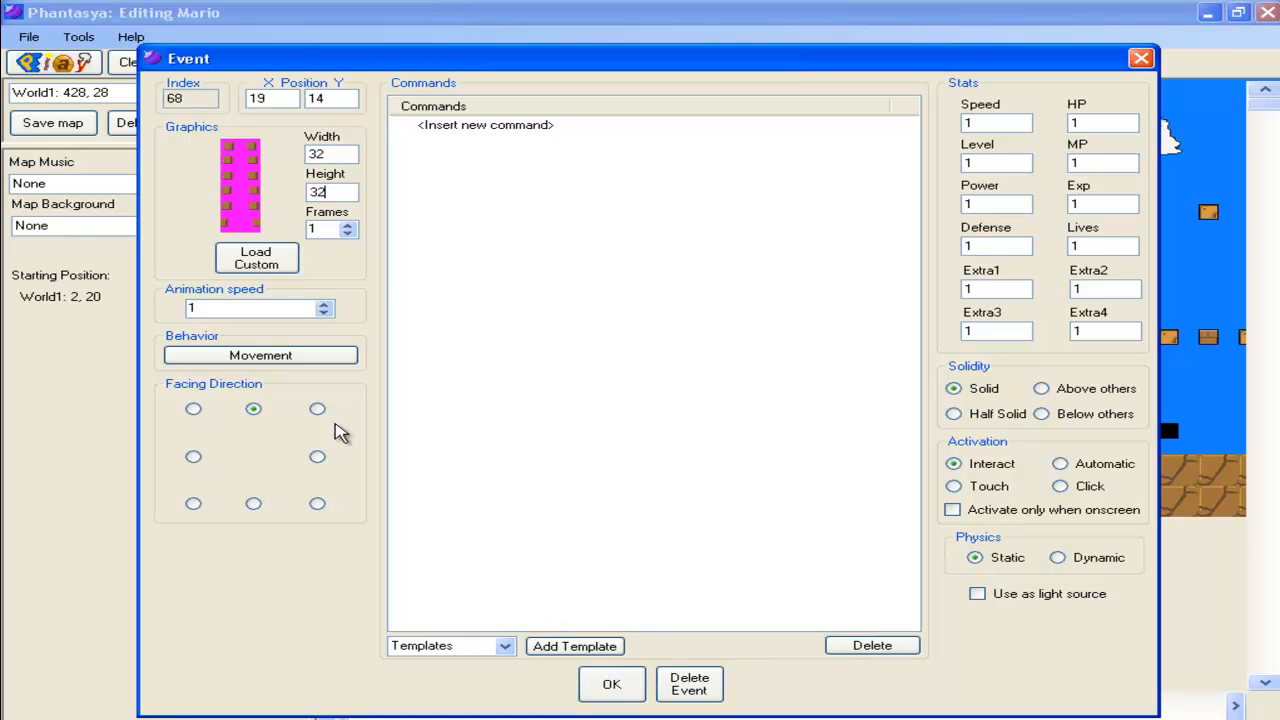
pyautogui.click(614, 692)
pyautogui.click(48, 127)
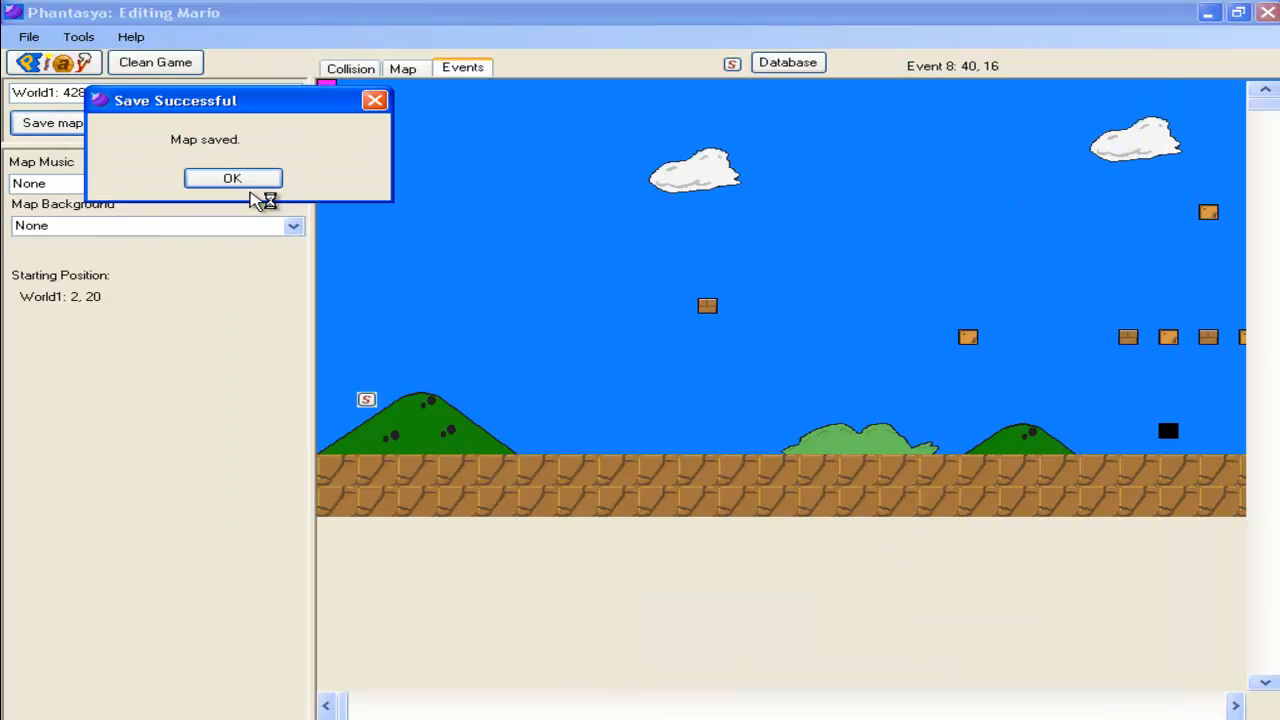
pyautogui.click(243, 182)
# Test-play the game to check the new block, then close the game window
pyautogui.click(45, 65)
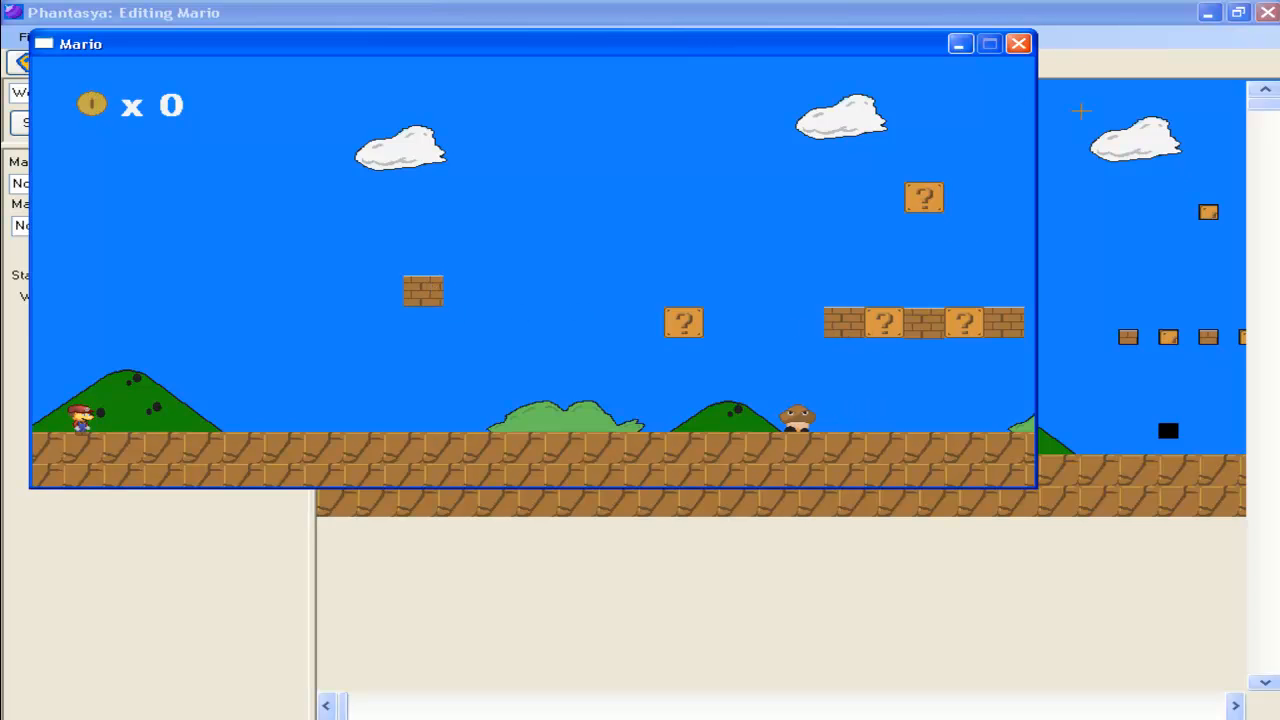
pyautogui.click(1018, 44)
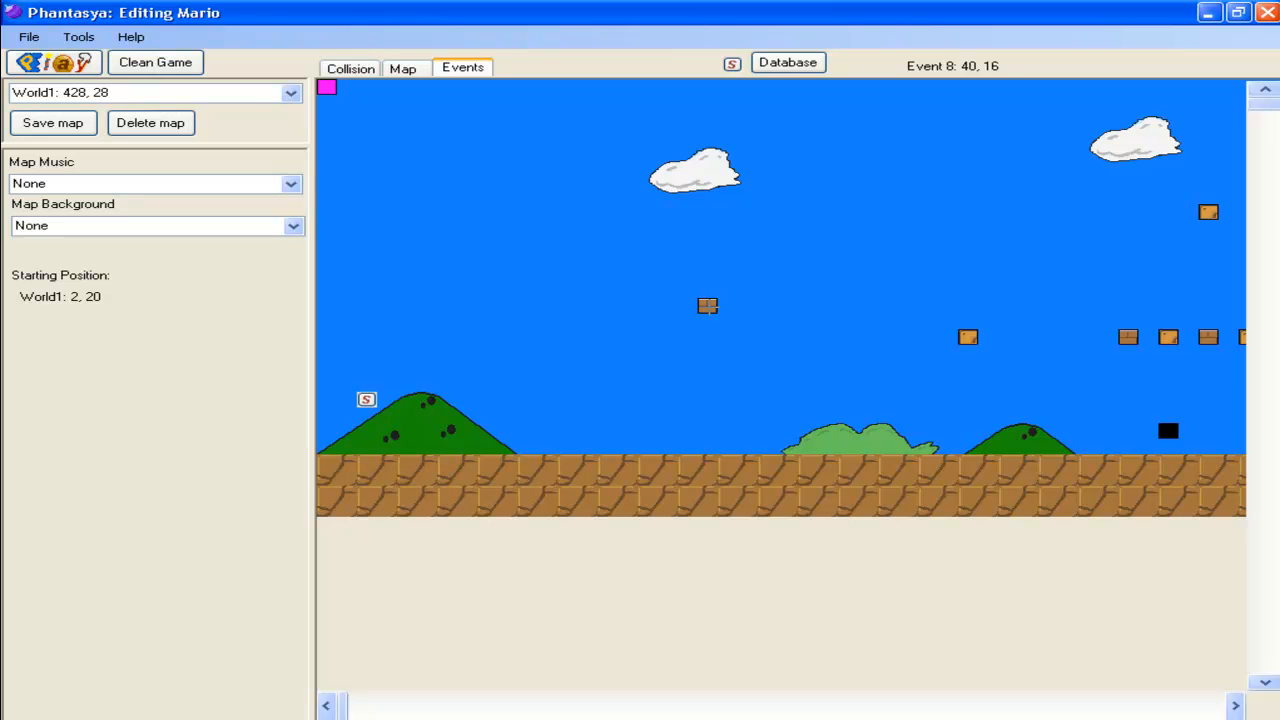
# Open the block event's Block.png image in Paint to inspect it, then close Paint and the file dialog
pyautogui.rightClick(707, 305)
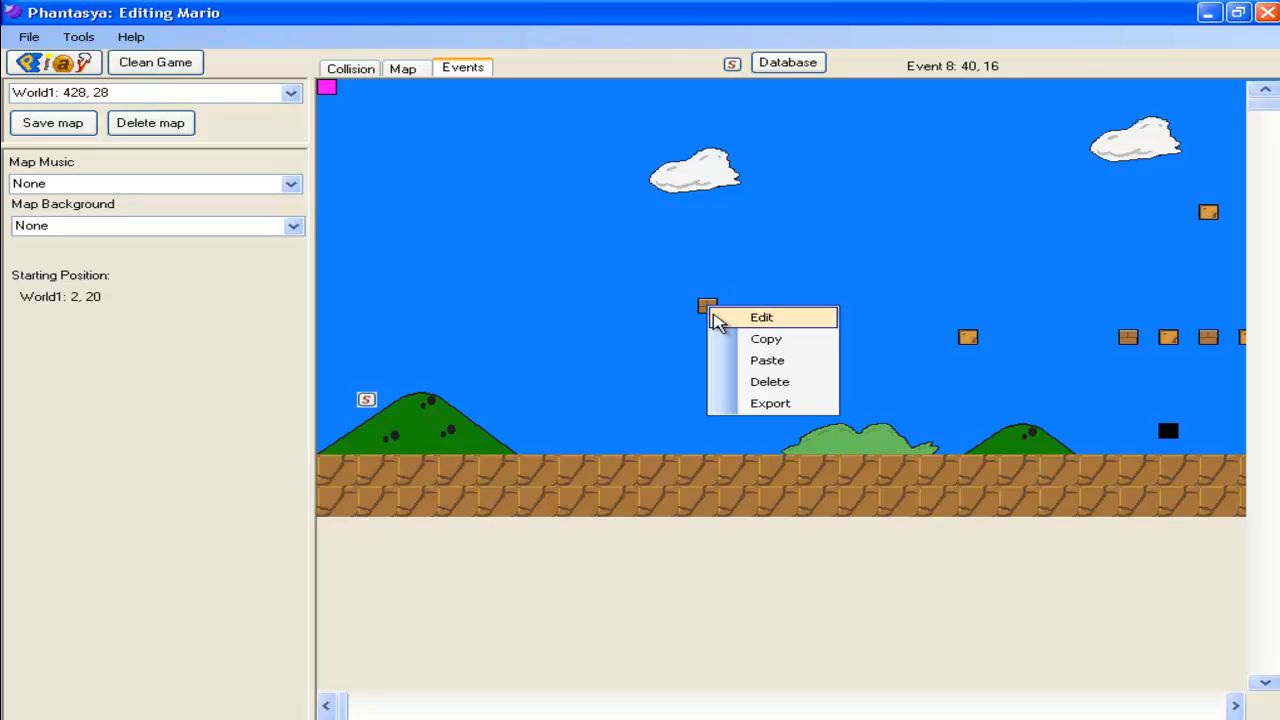
pyautogui.click(762, 317)
pyautogui.click(176, 268)
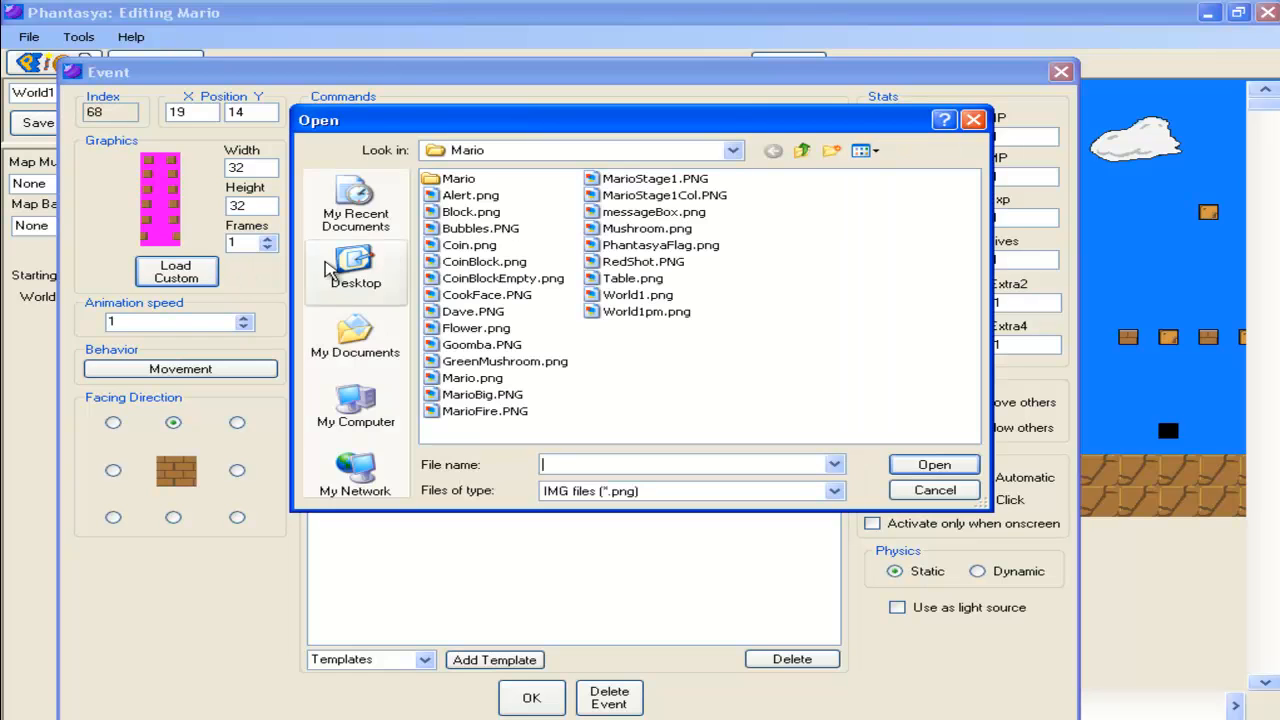
pyautogui.click(470, 211)
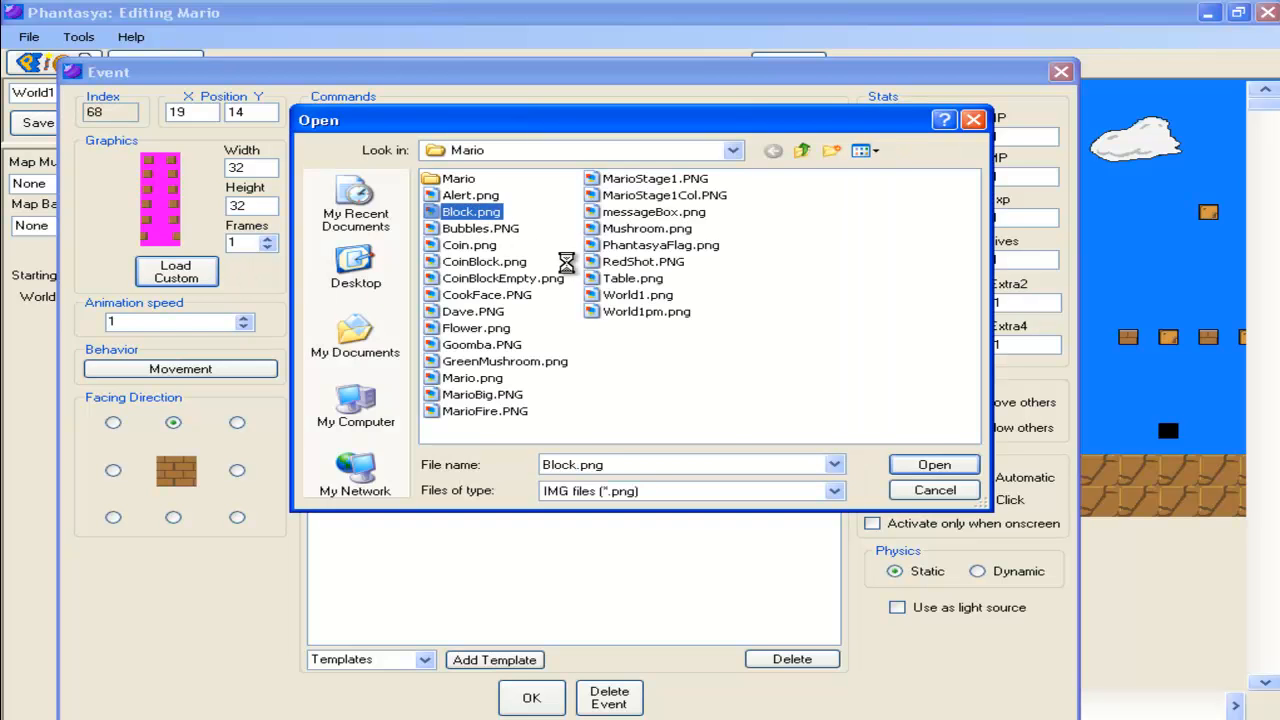
pyautogui.rightClick(475, 211)
pyautogui.moveTo(535, 411)
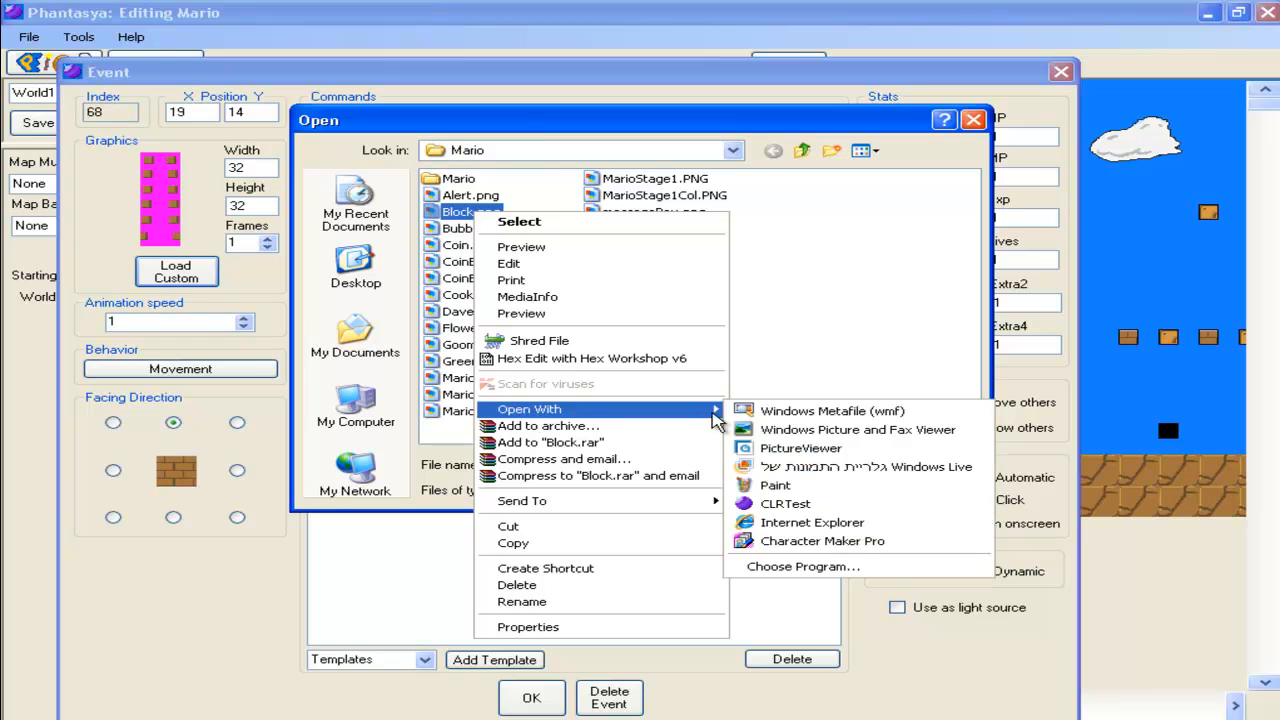
pyautogui.click(794, 487)
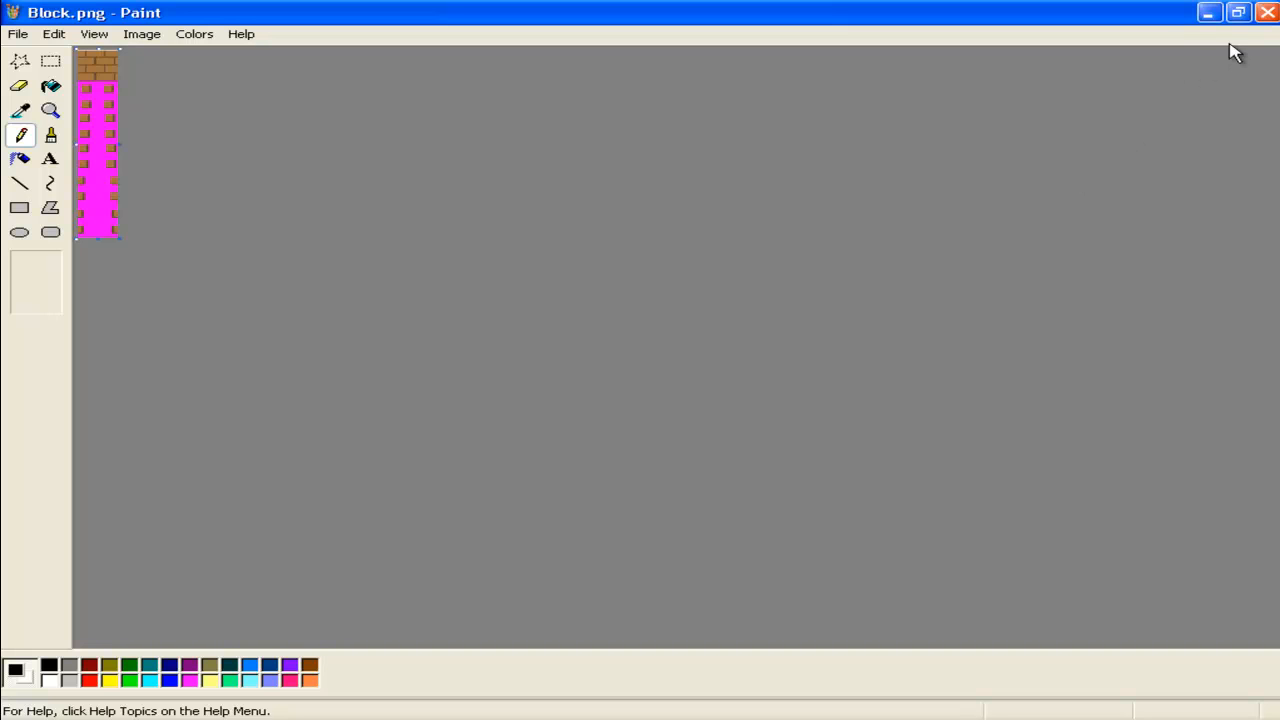
pyautogui.click(1265, 20)
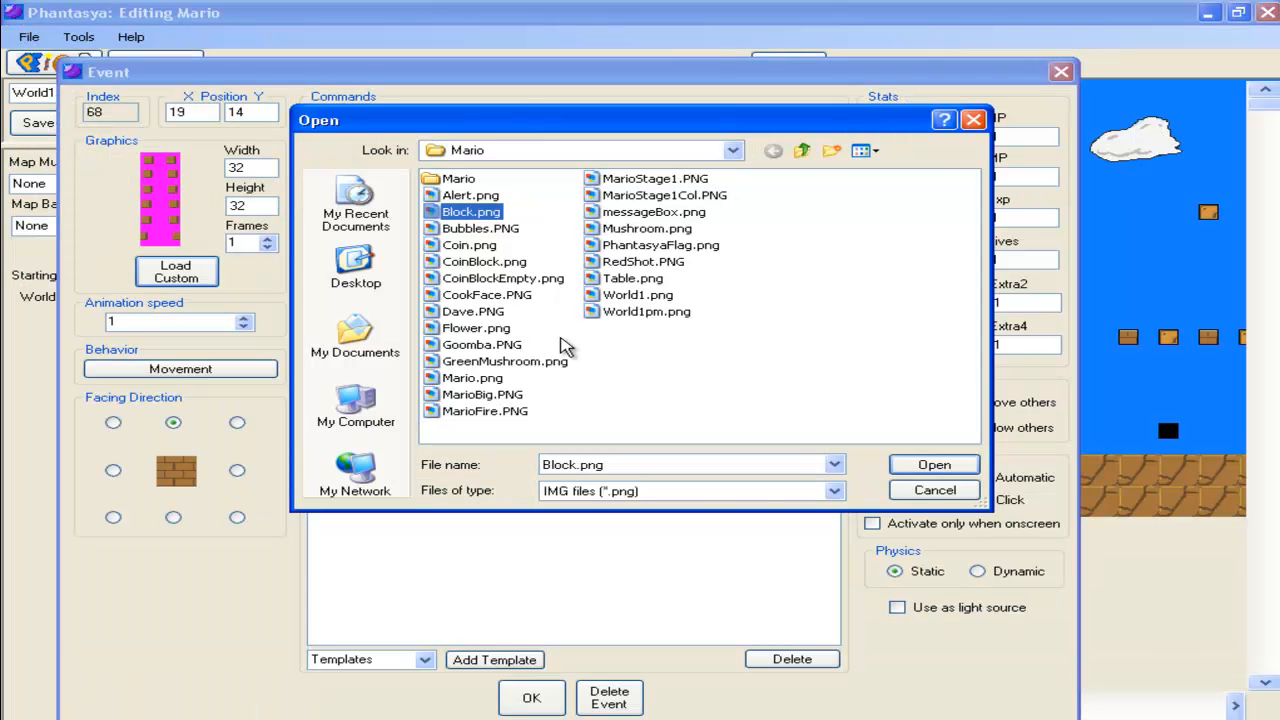
pyautogui.click(974, 120)
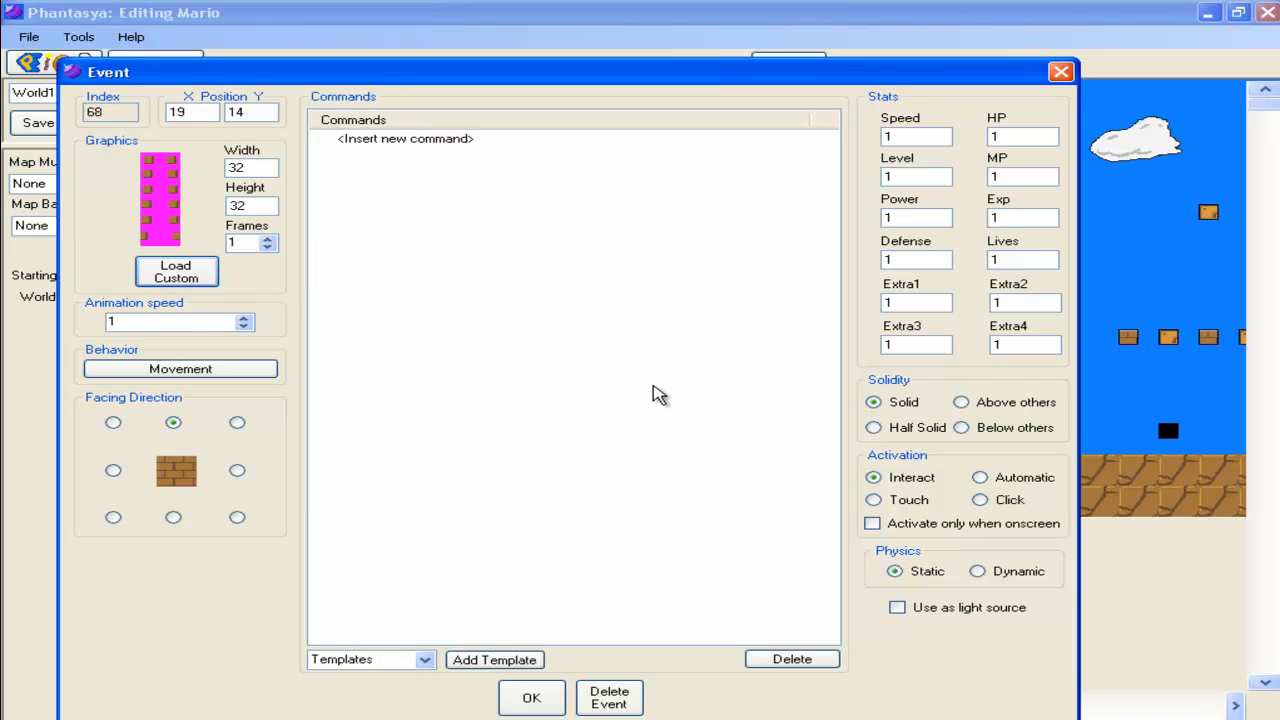
# Set the block event's physics to Dynamic, confirm, and save the map
pyautogui.click(1010, 580)
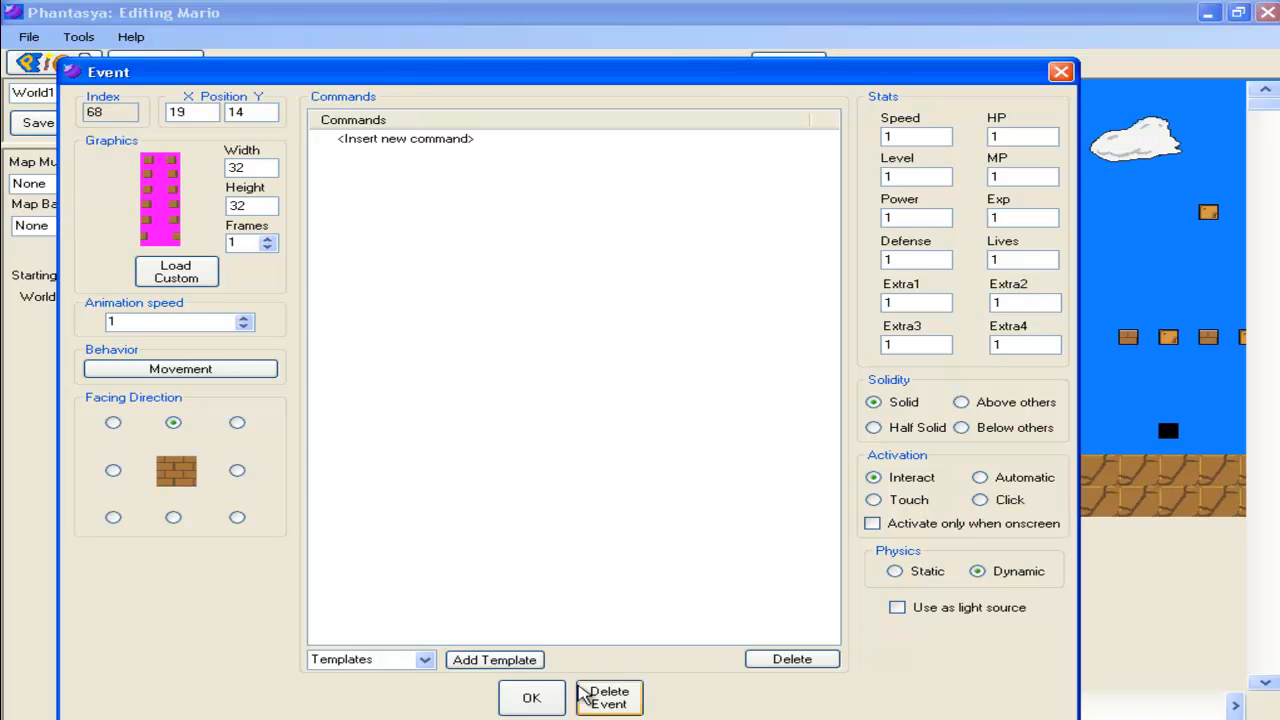
pyautogui.click(531, 698)
pyautogui.click(52, 124)
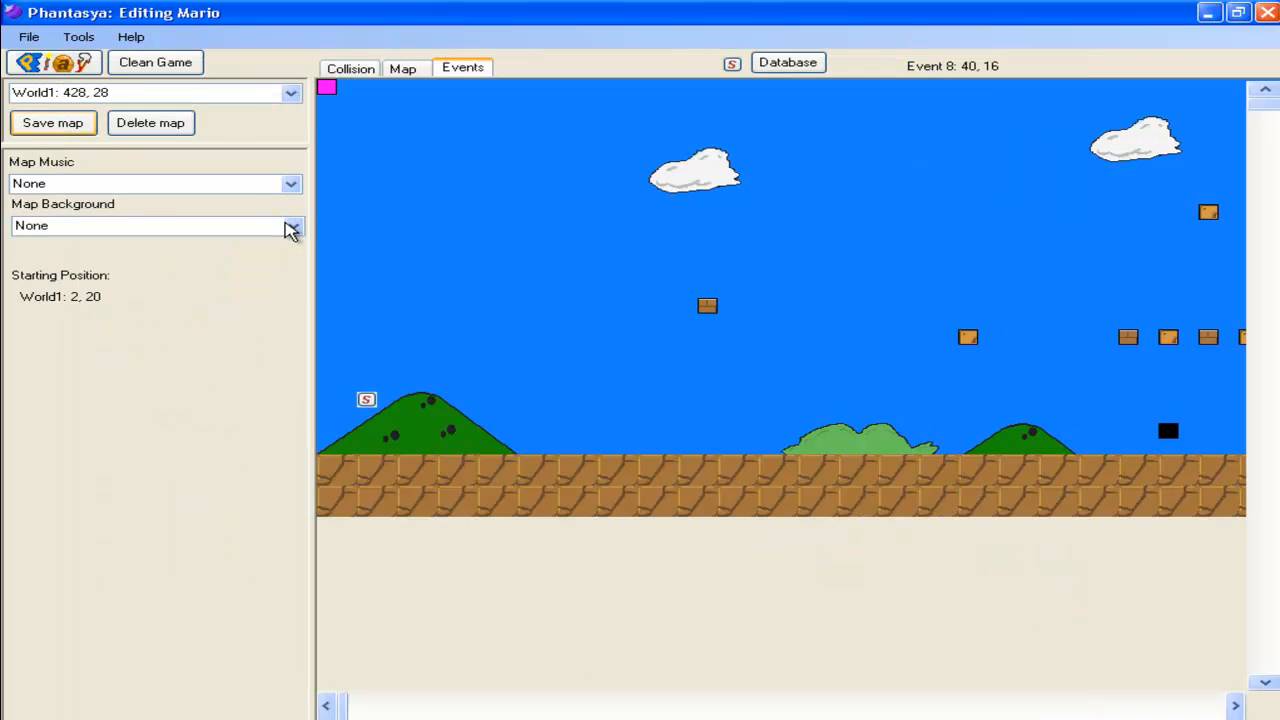
pyautogui.click(256, 206)
# Test-play the game again and close the game window
pyautogui.click(58, 63)
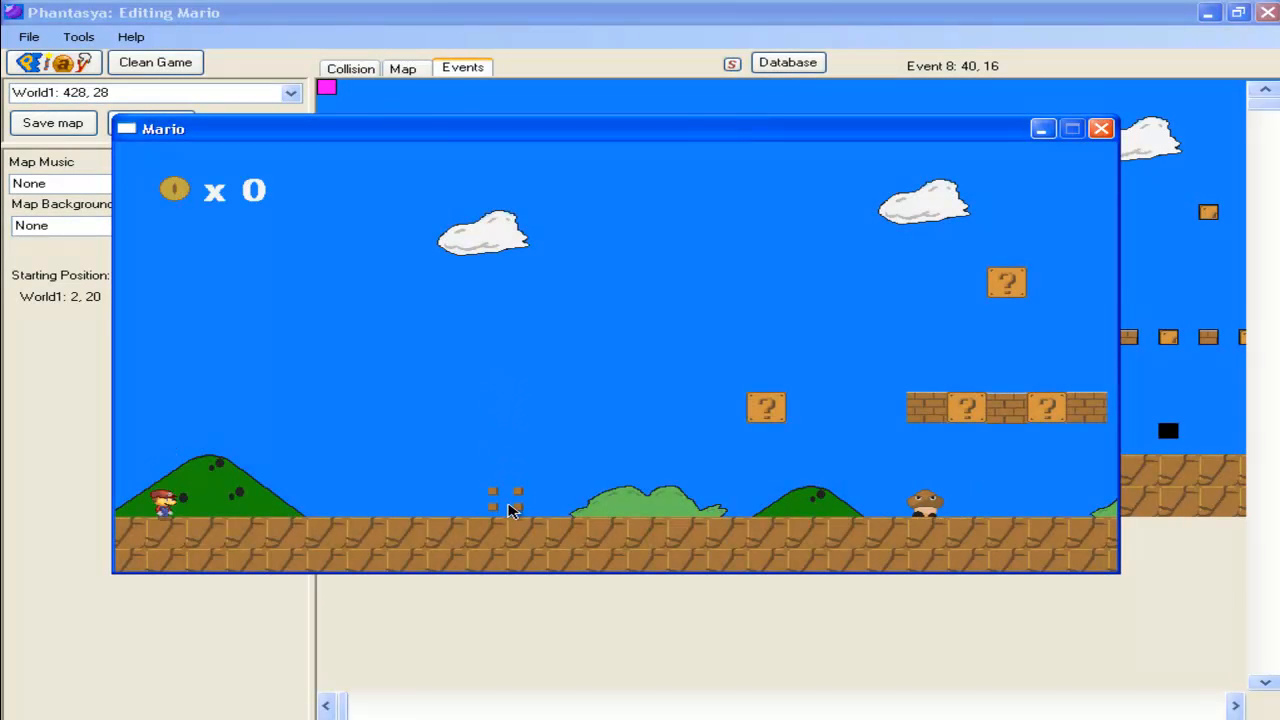
pyautogui.click(1102, 129)
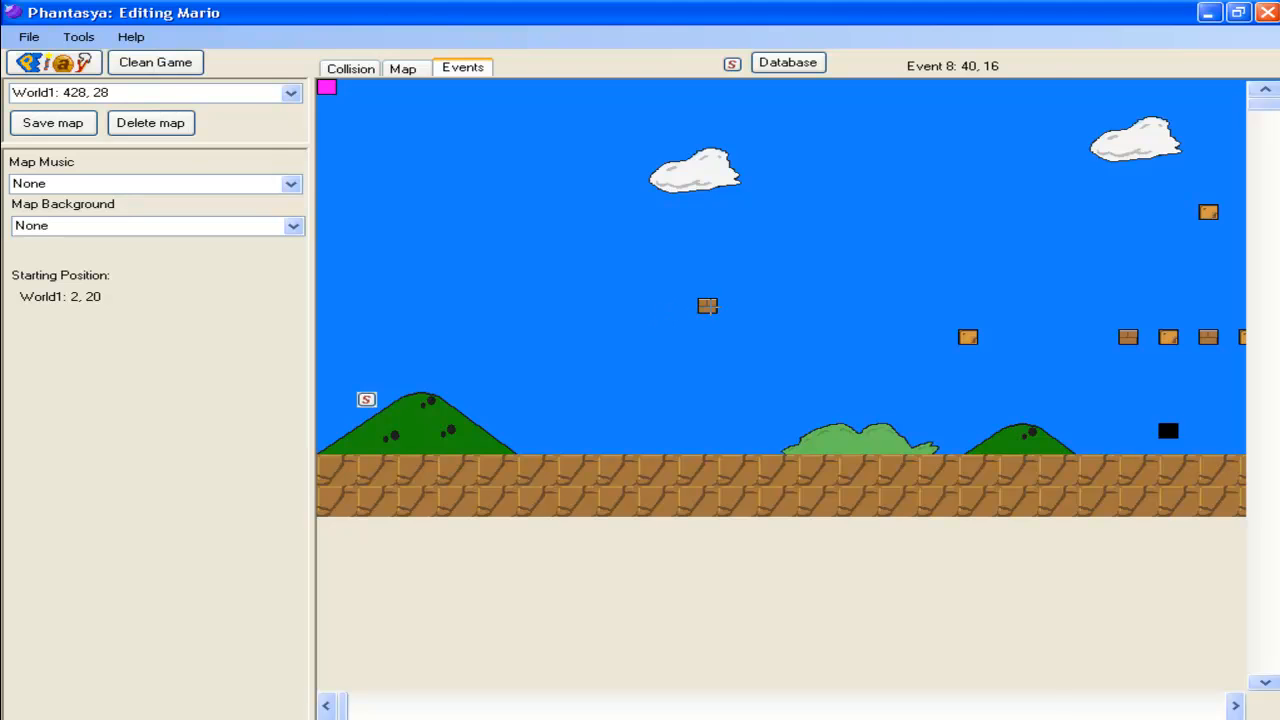
pyautogui.doubleClick(707, 305)
pyautogui.click(897, 545)
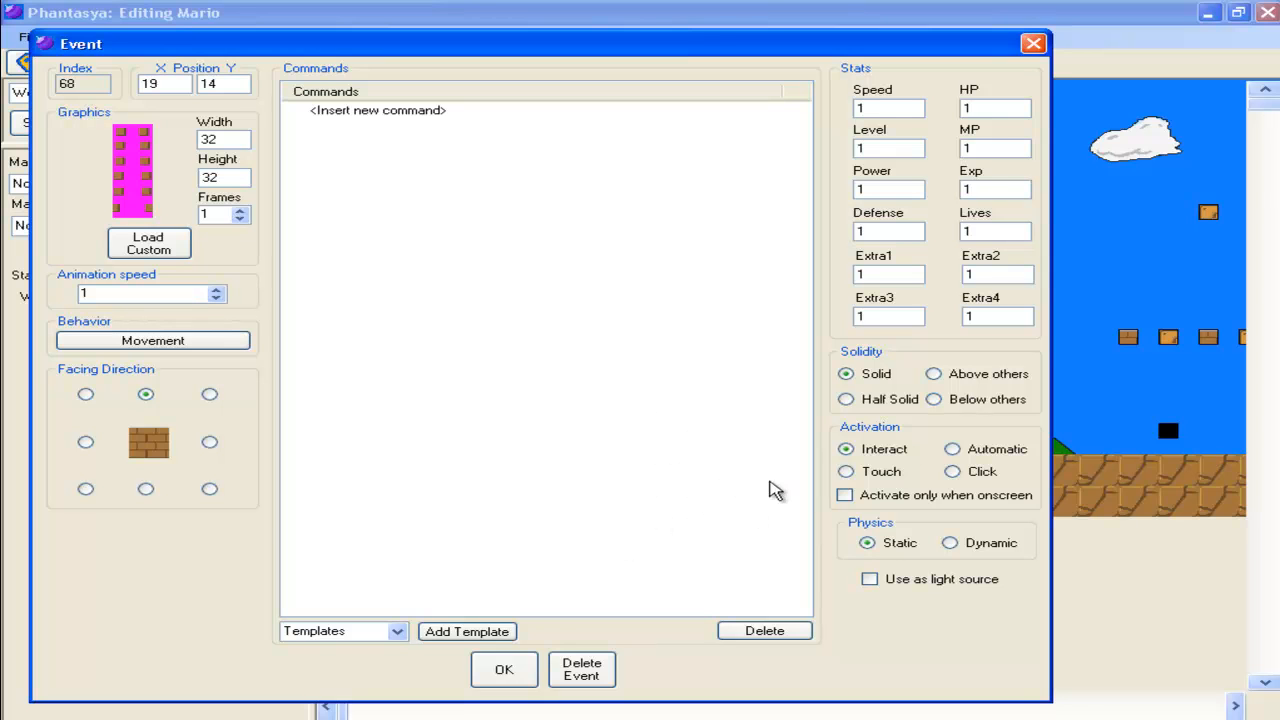
pyautogui.click(380, 112)
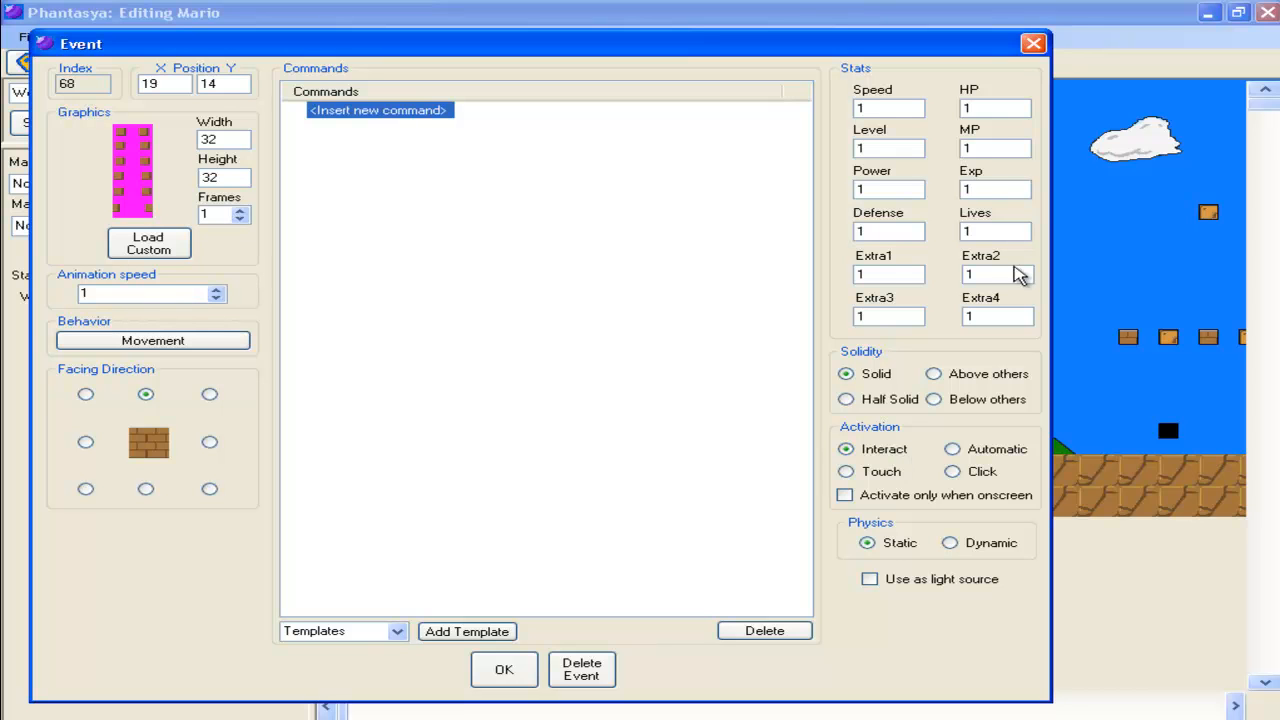
pyautogui.click(1033, 43)
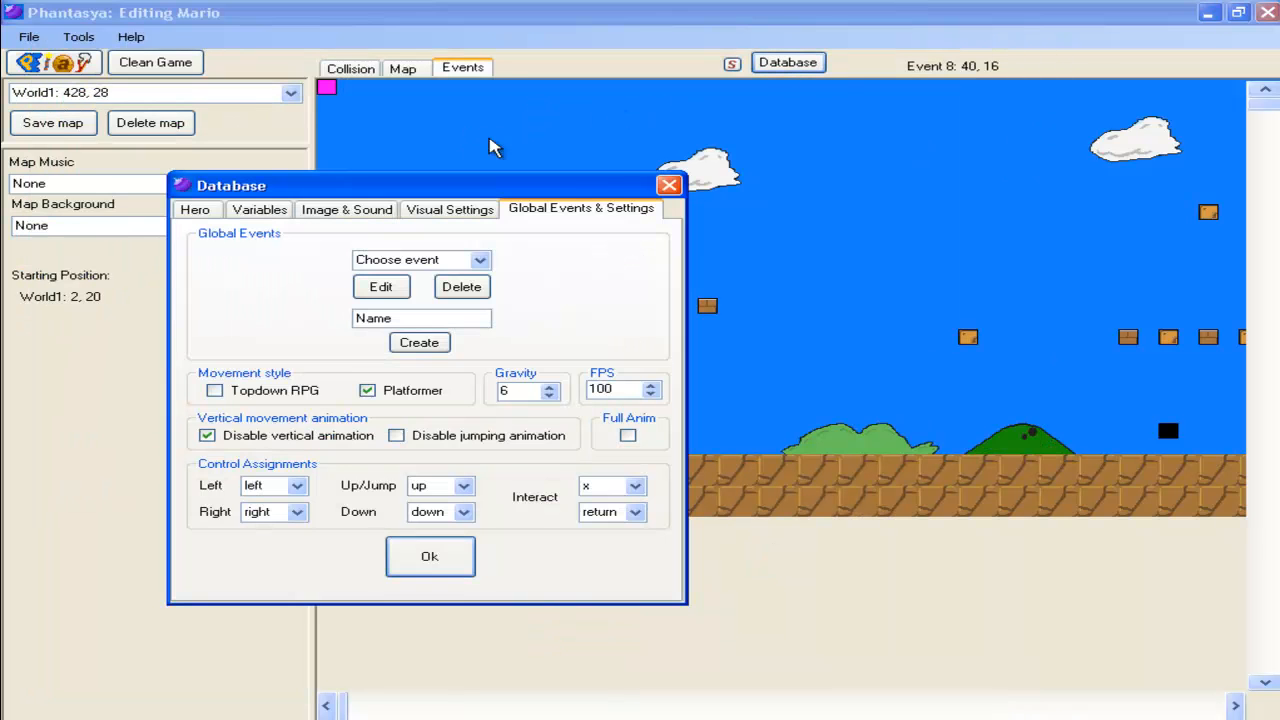
# Assign the Interact control to key 6 in the database's global settings
pyautogui.click(636, 487)
pyautogui.scroll(-2, 612, 555)
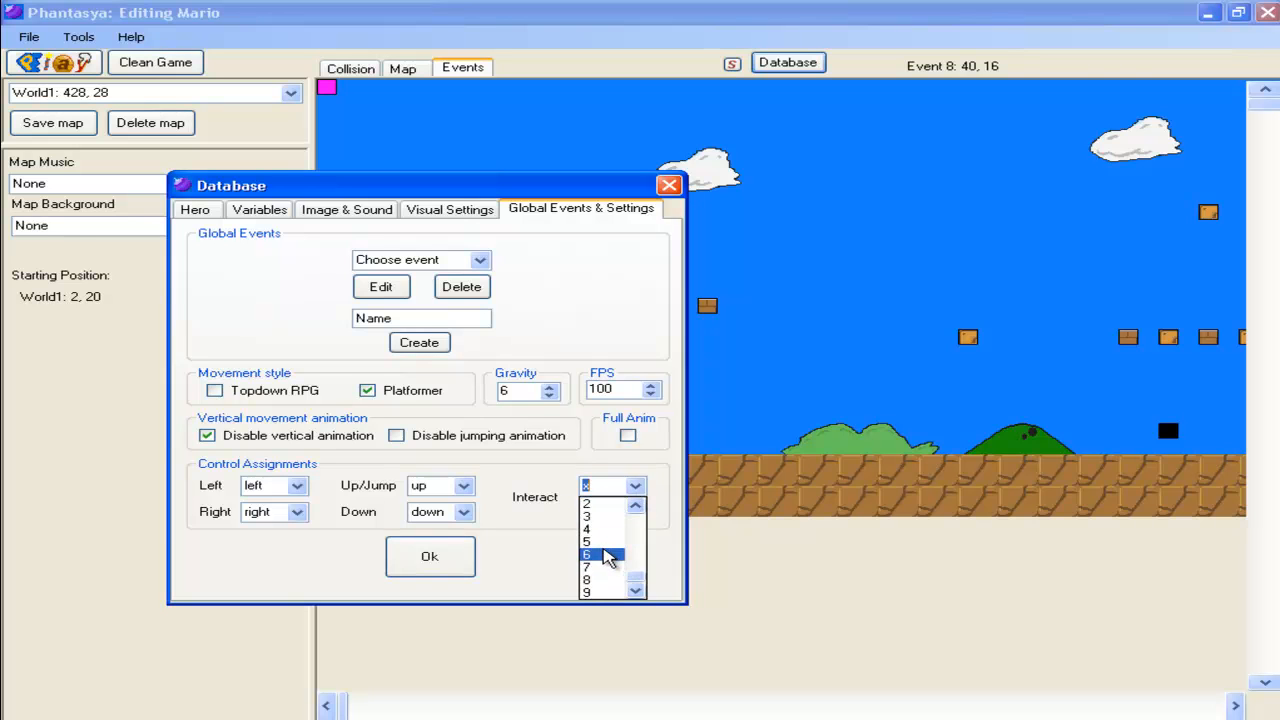
pyautogui.click(610, 556)
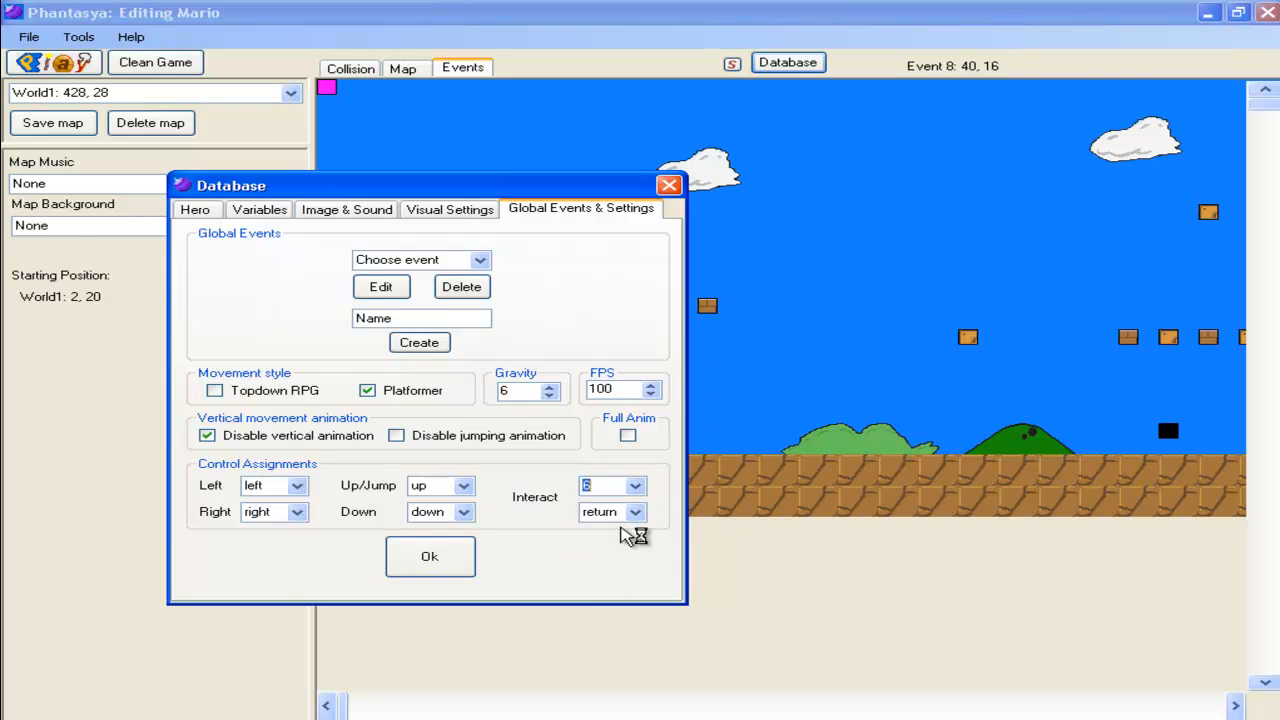
pyautogui.click(668, 185)
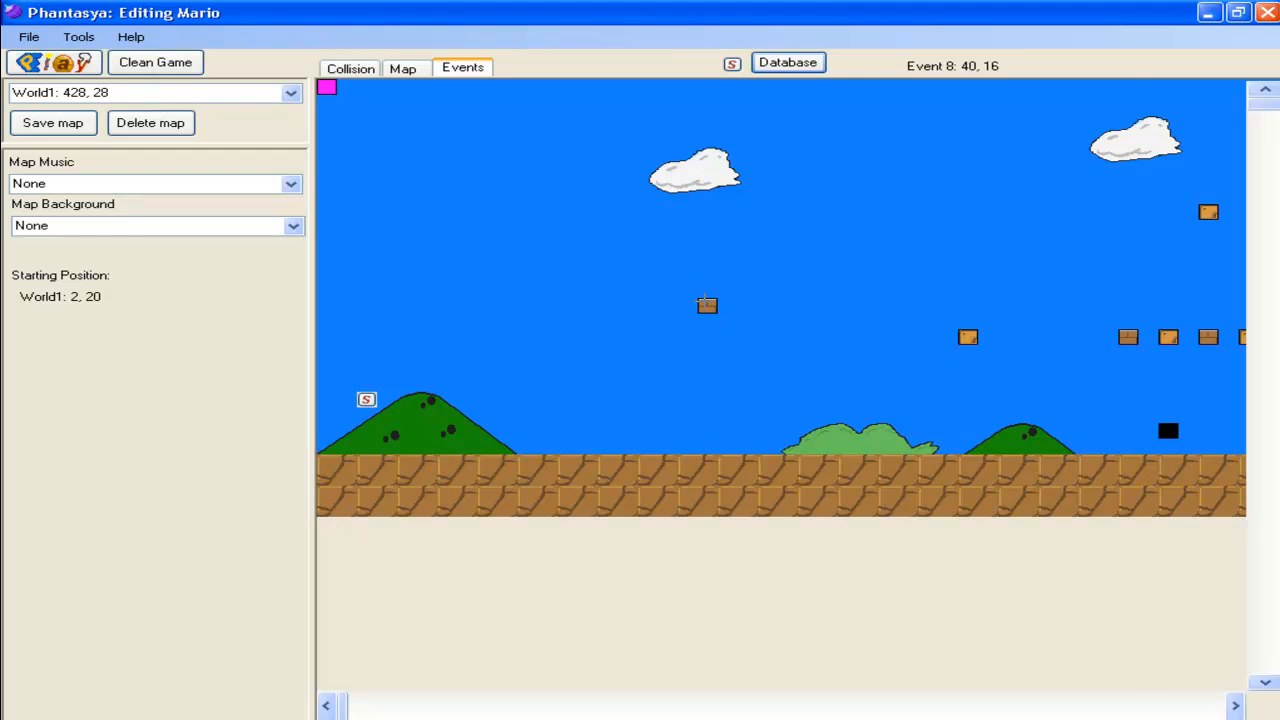
# Enable Activate only when onscreen for the block event, confirm it, and save the map
pyautogui.doubleClick(707, 305)
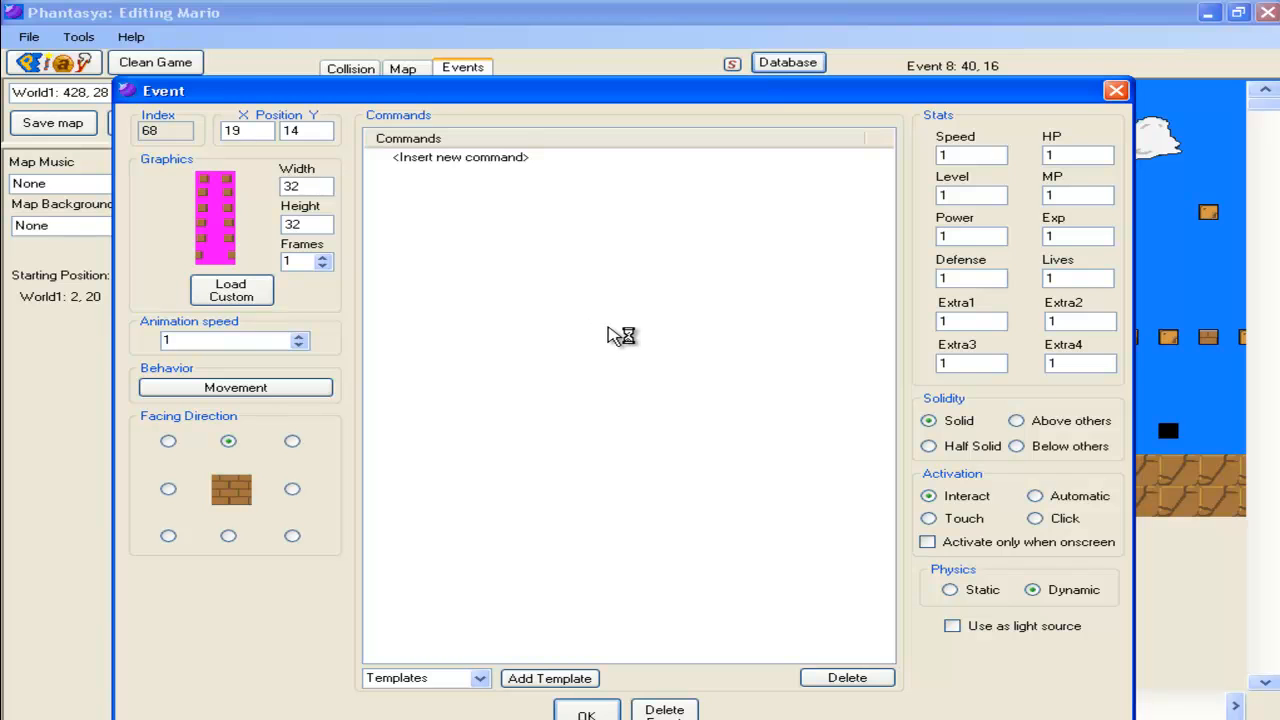
pyautogui.click(961, 547)
pyautogui.click(463, 157)
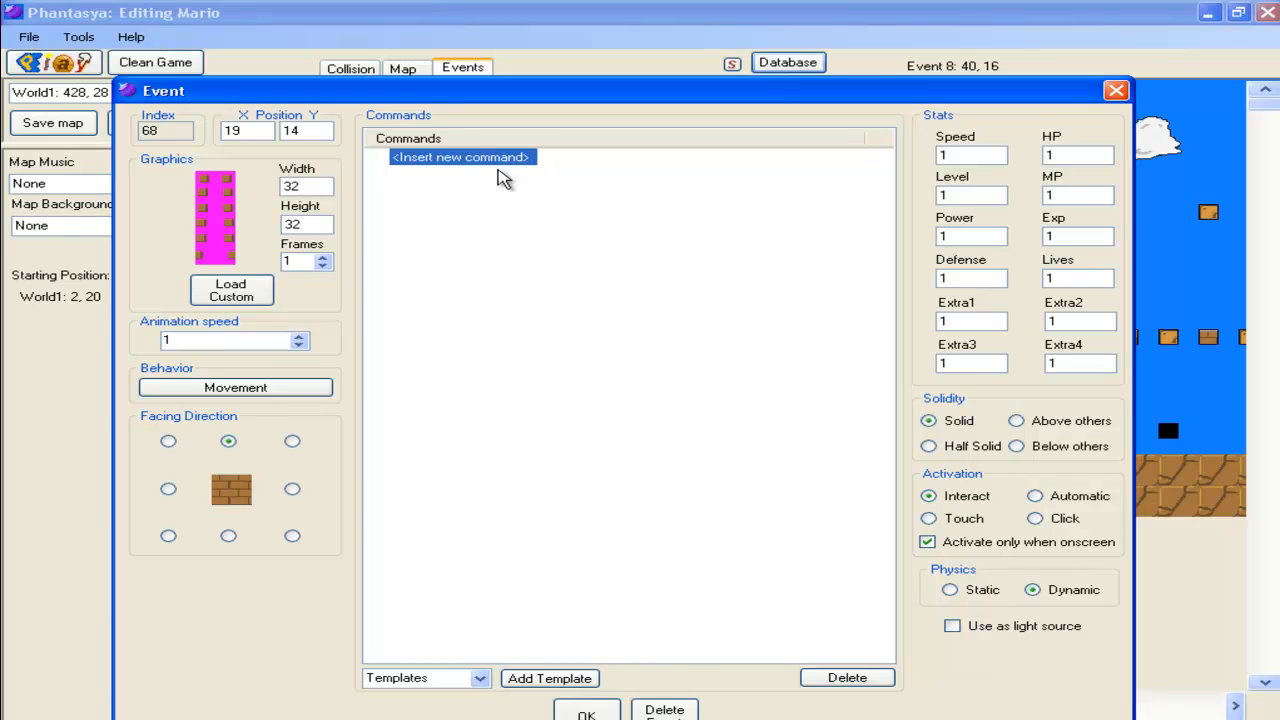
pyautogui.moveTo(626, 92); pyautogui.dragTo(632, 34)
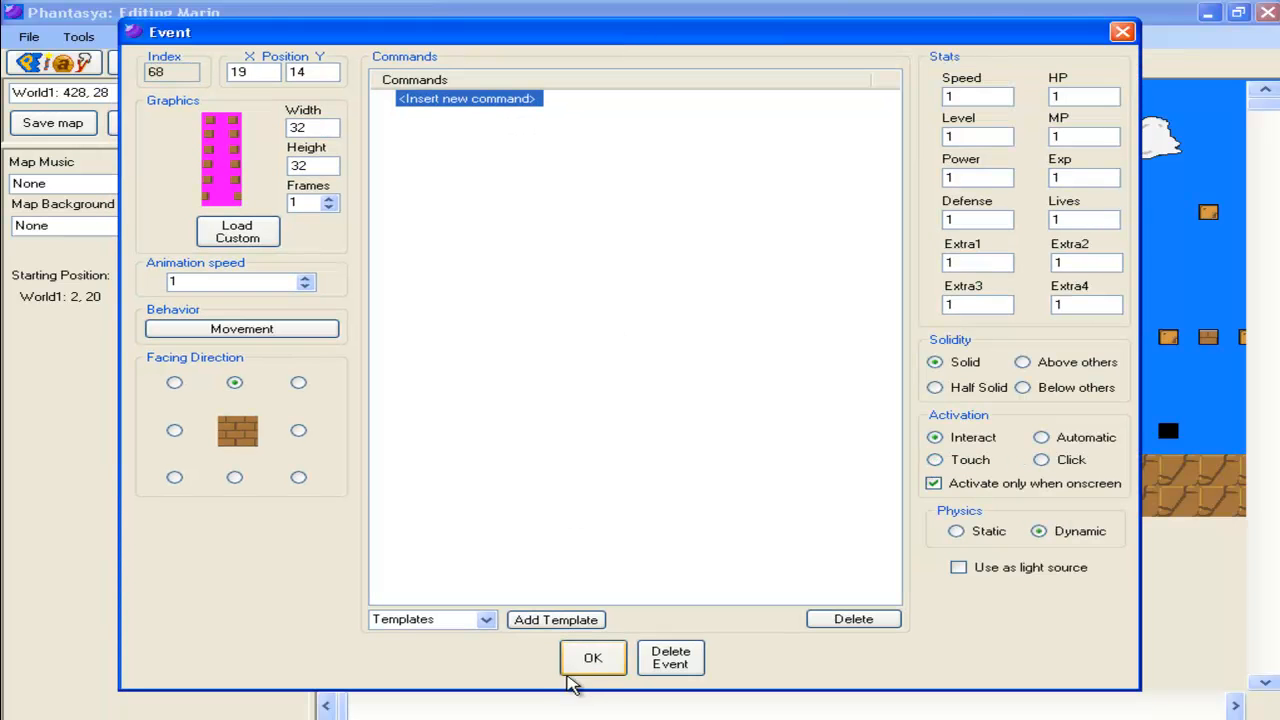
pyautogui.click(596, 660)
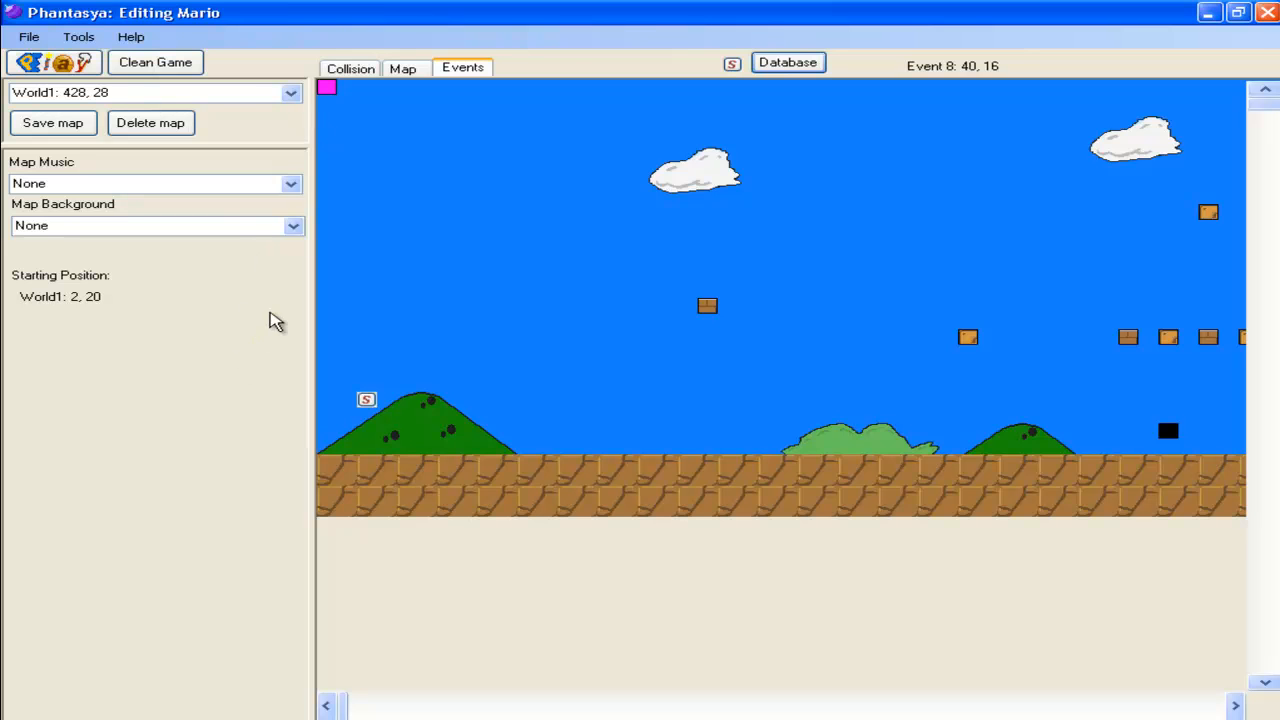
pyautogui.click(70, 126)
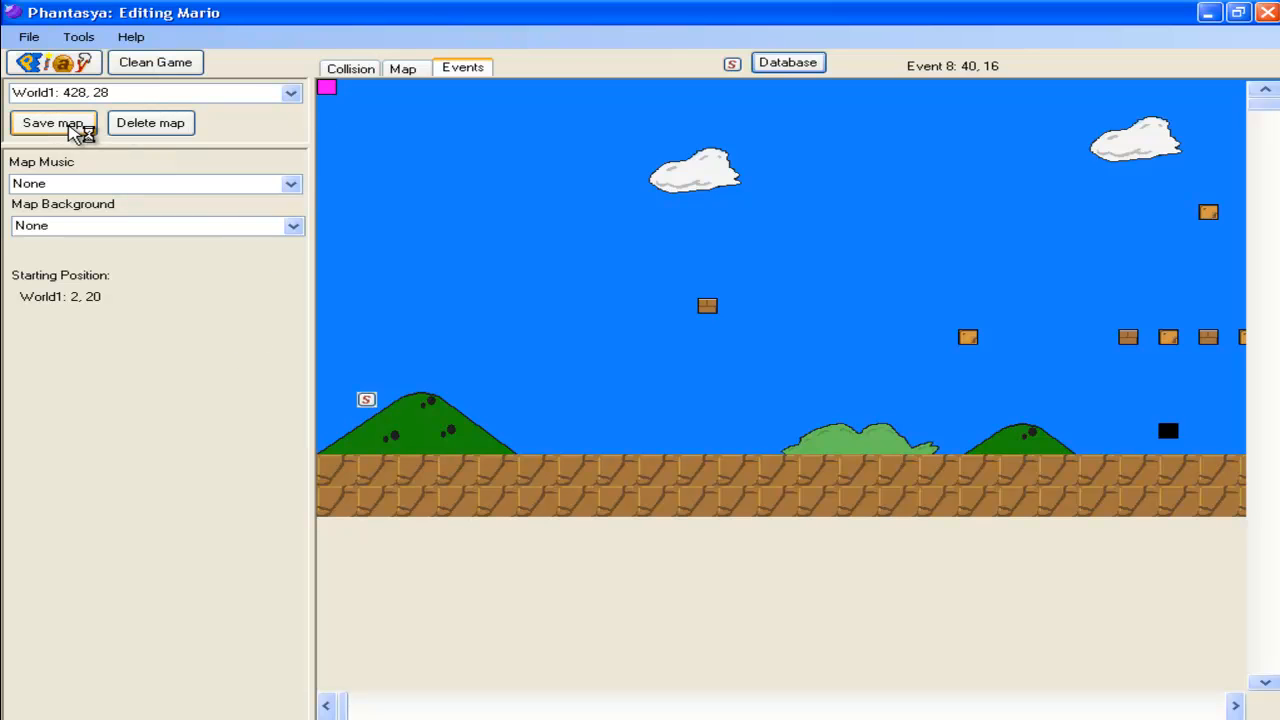